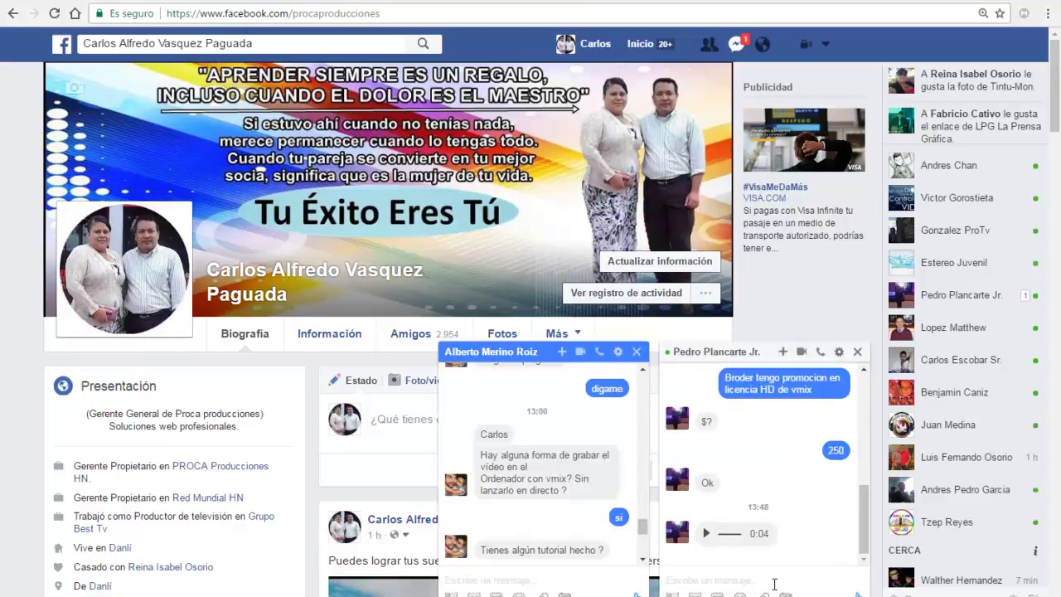
Close the chat discussing the vMix HD licence promotion and activate the message field of the remaining chat
click(826, 492)
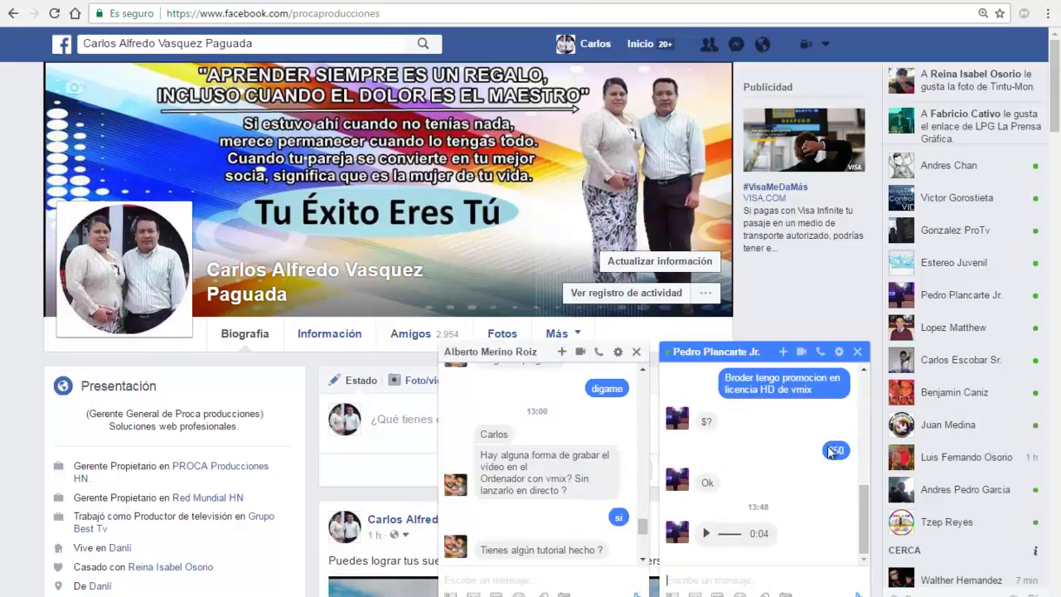
click(859, 355)
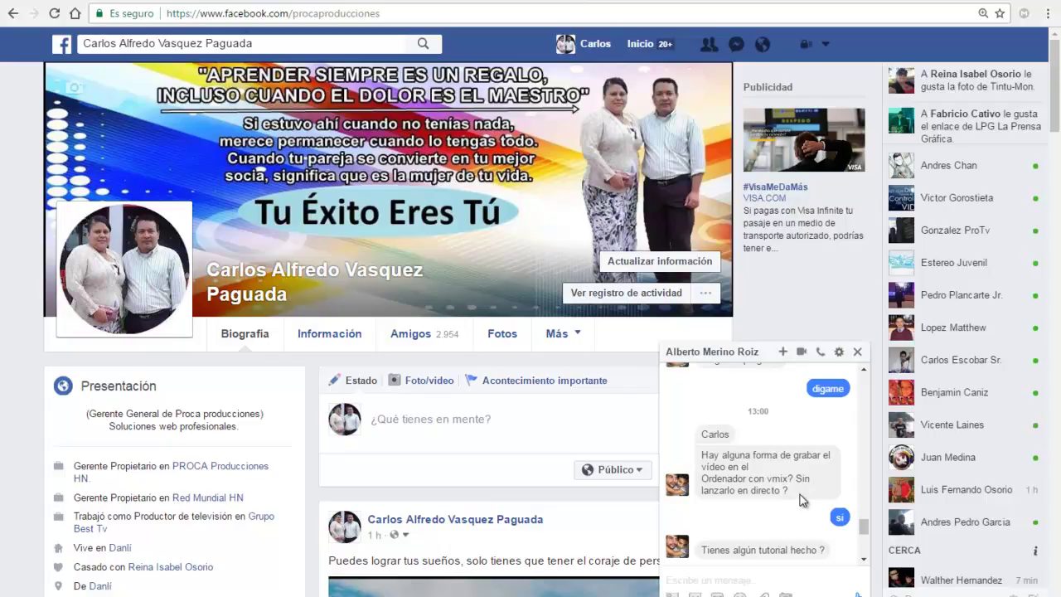
click(741, 578)
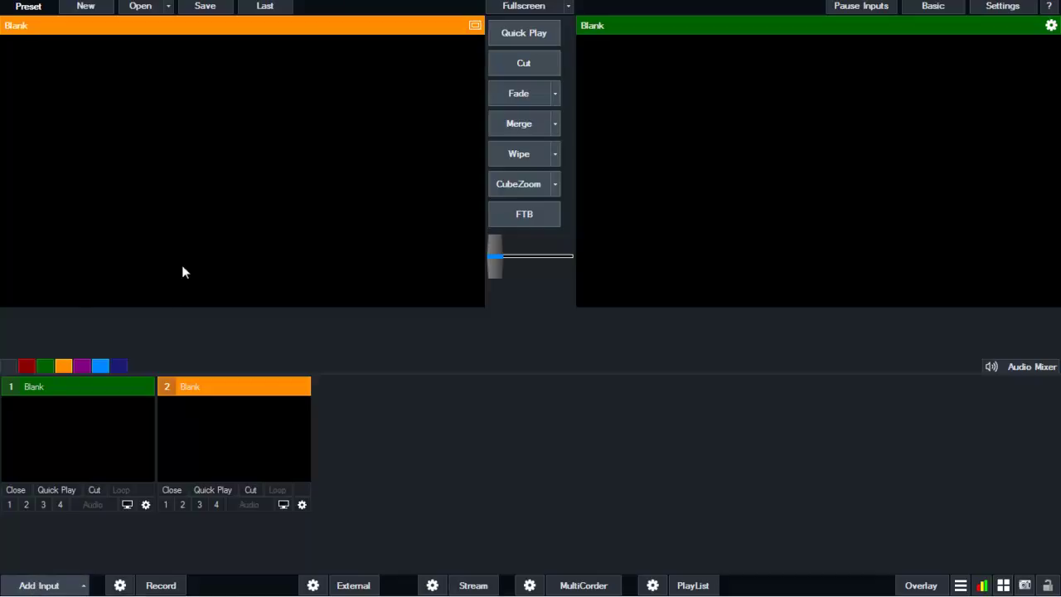
click(40, 584)
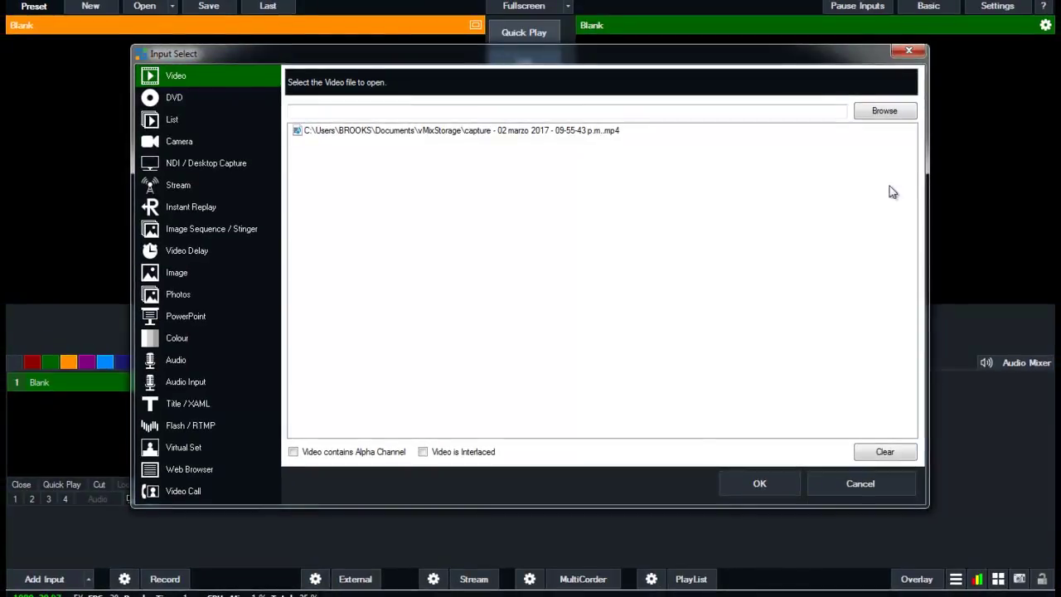
click(909, 52)
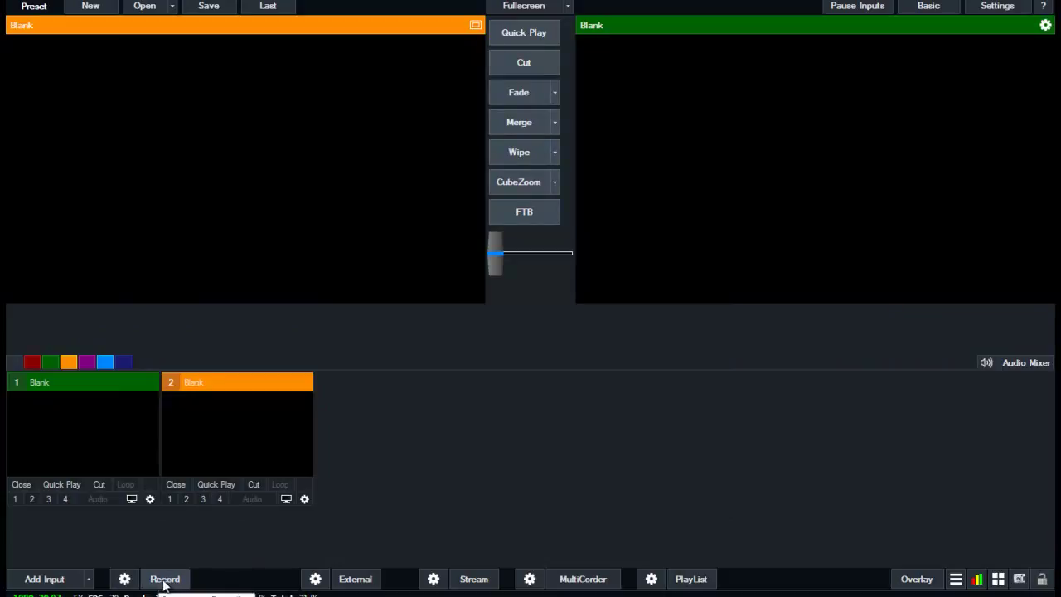
click(1036, 536)
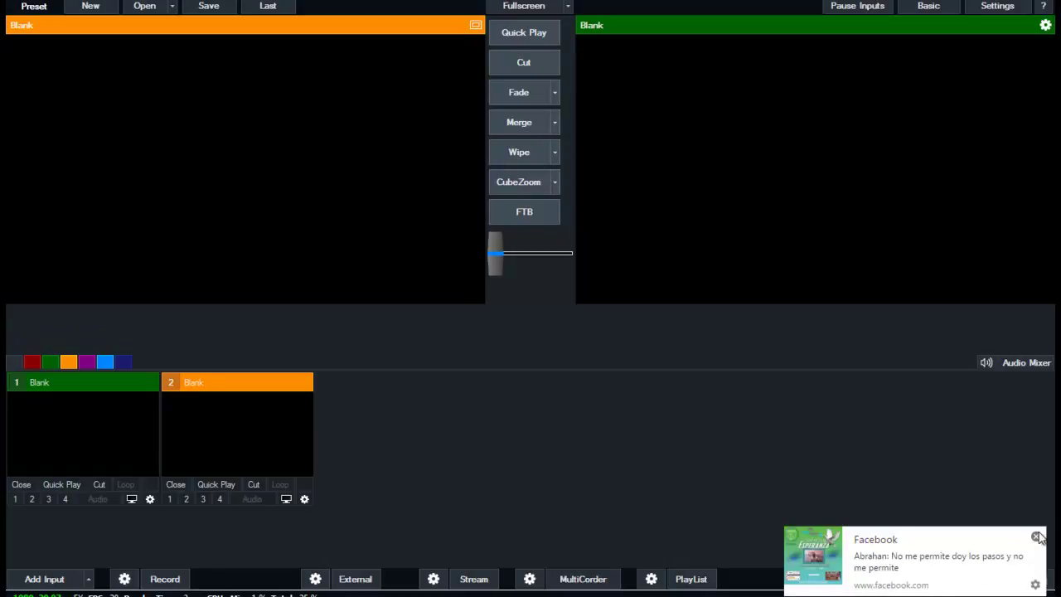
Open the recording setup, review the frame sizes and the AVI settings, and select the MP4 format
click(125, 579)
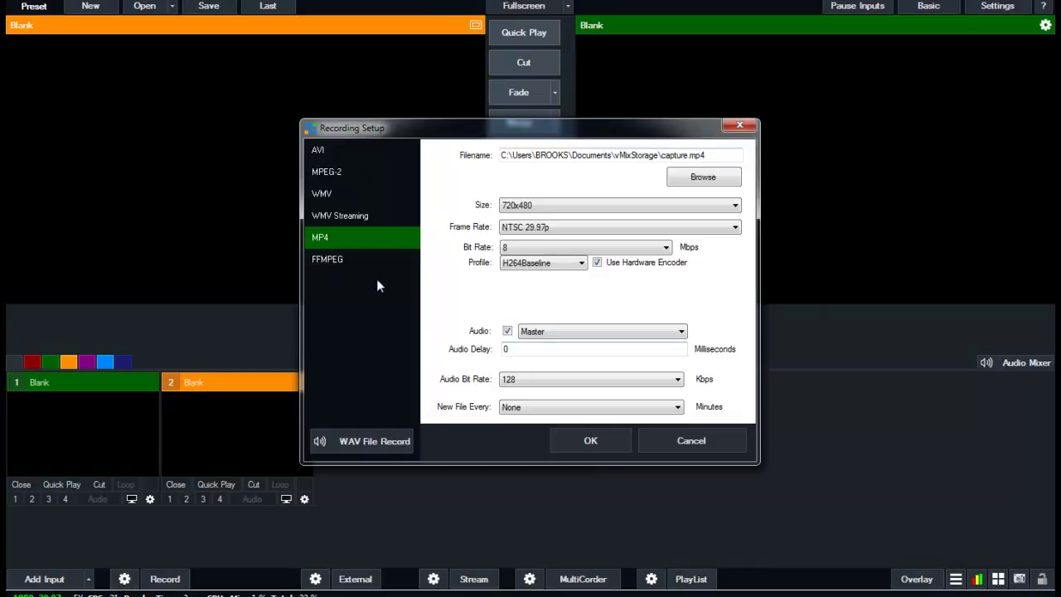
click(518, 206)
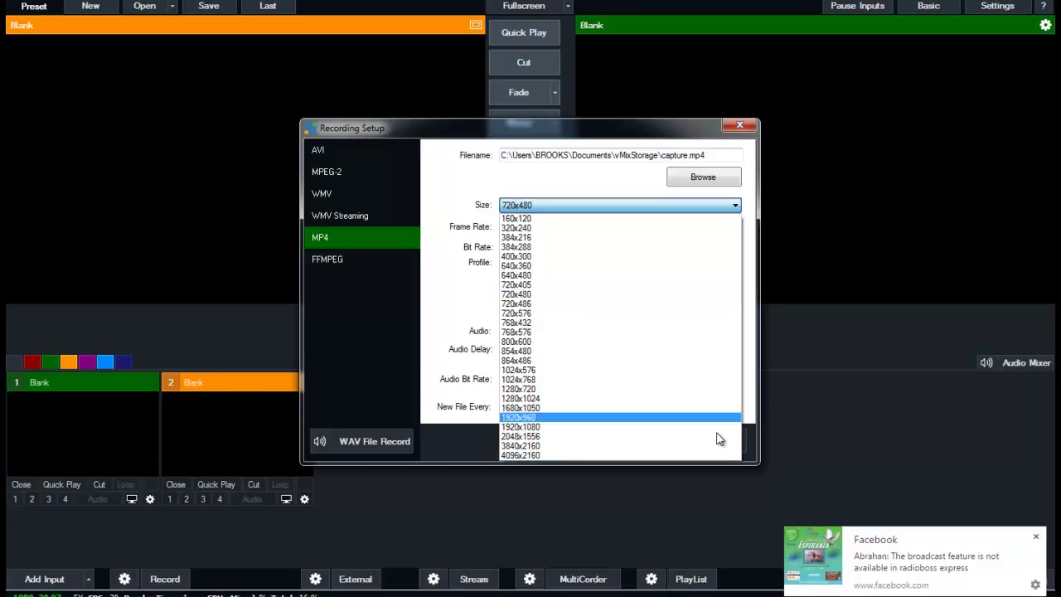
click(1037, 537)
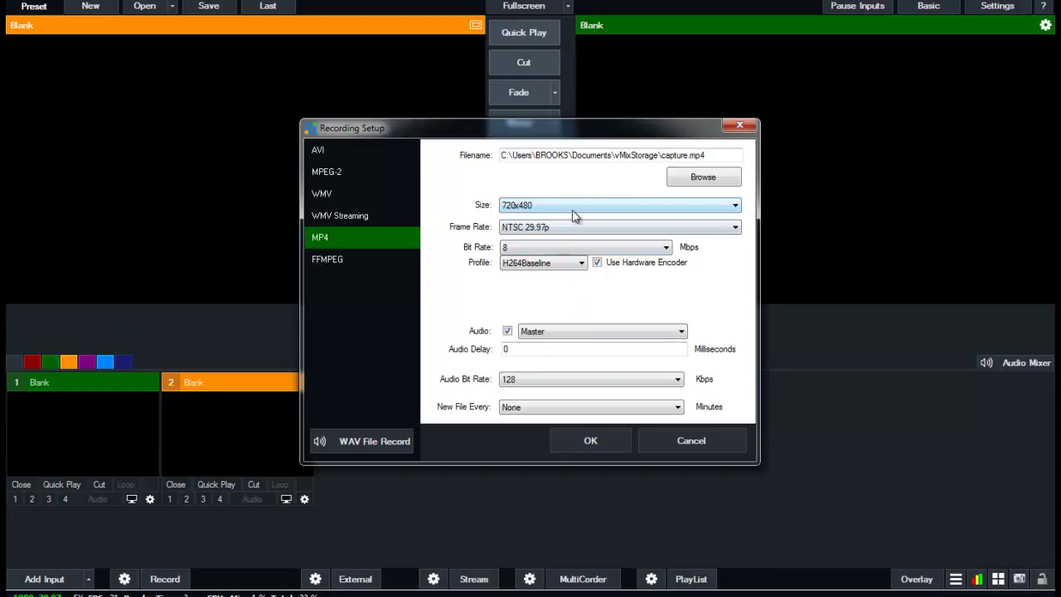
click(535, 207)
click(536, 209)
click(323, 153)
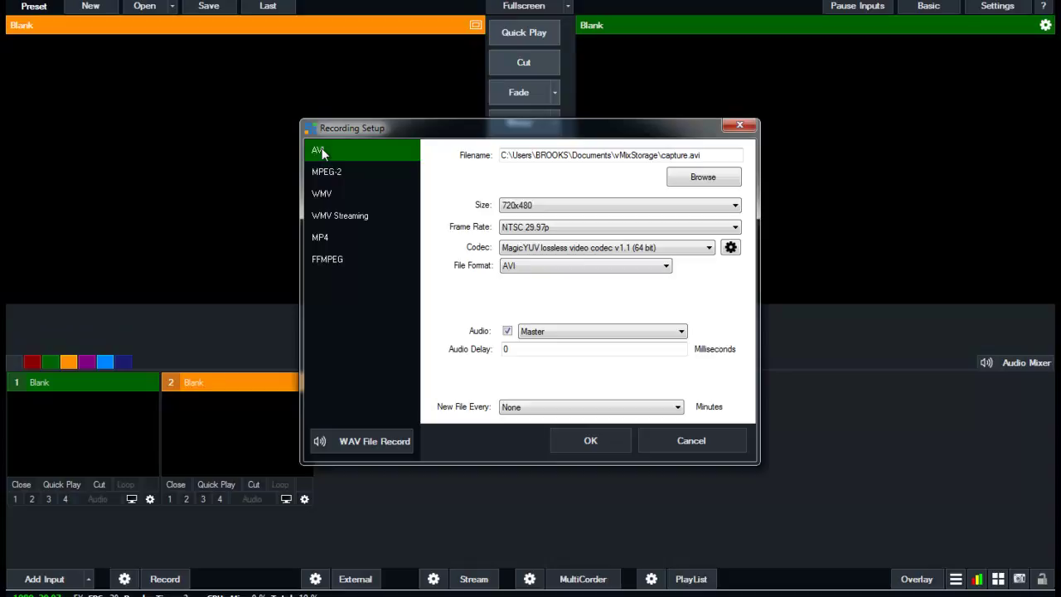
click(327, 238)
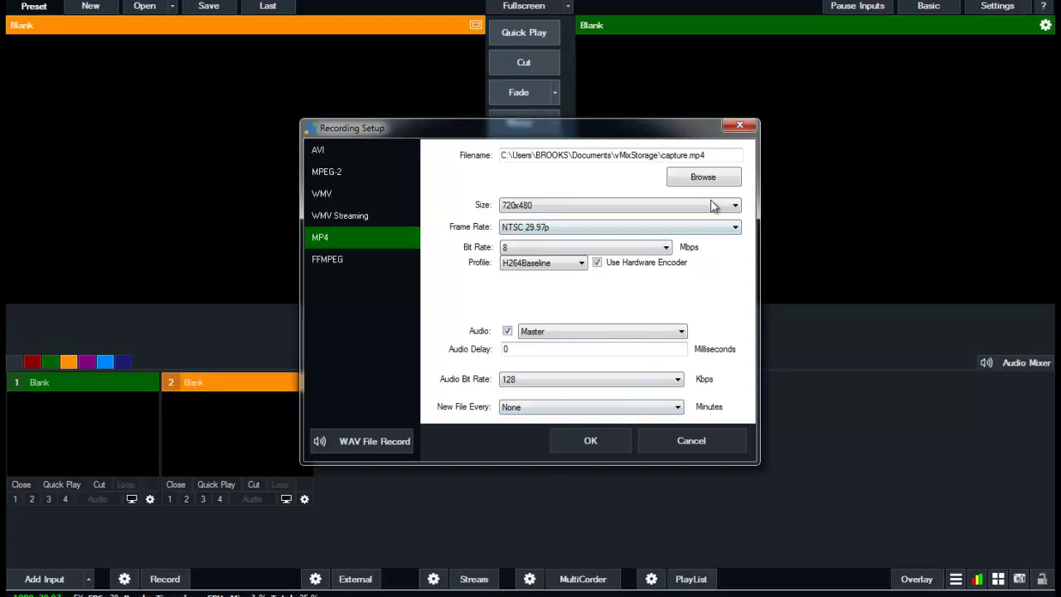
Browse for the recording file's location and create a folder named DEMO inside vMixStorage
click(710, 155)
drag(709, 155, 484, 127)
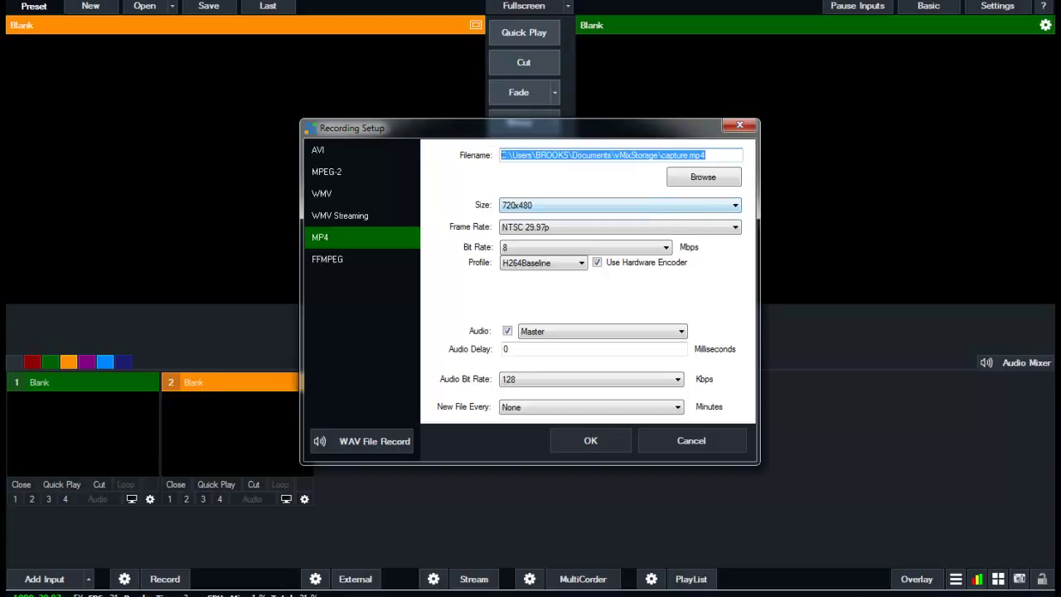
click(711, 182)
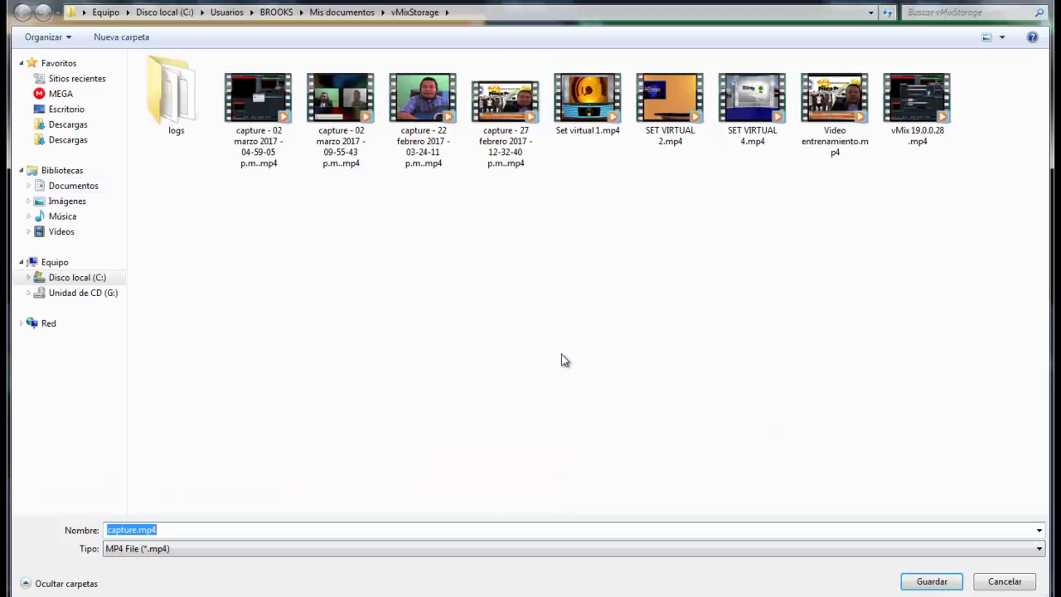
click(365, 254)
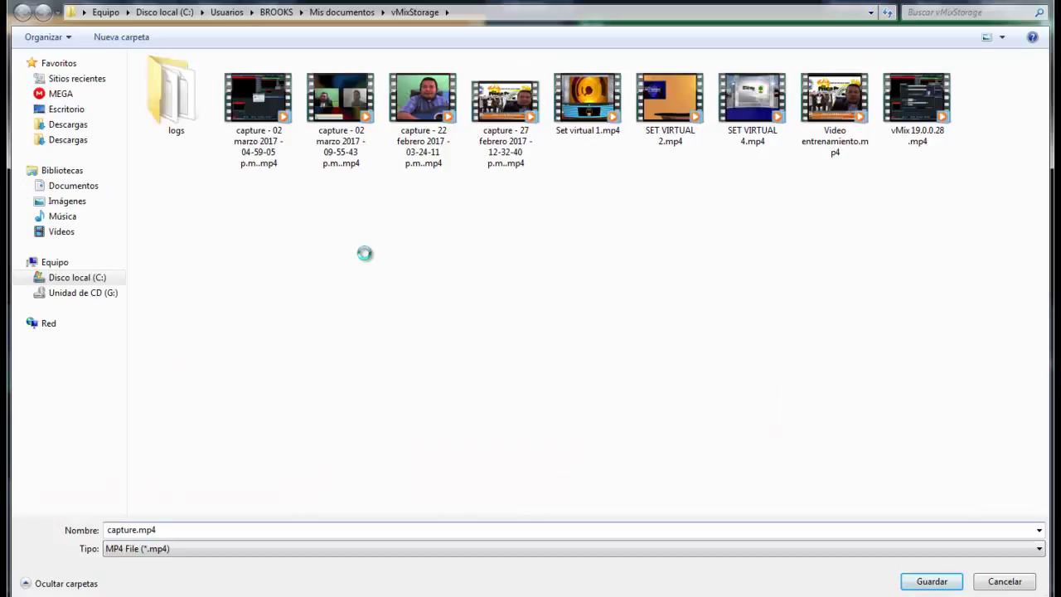
right_click(364, 254)
mouse_move(488, 399)
click(545, 393)
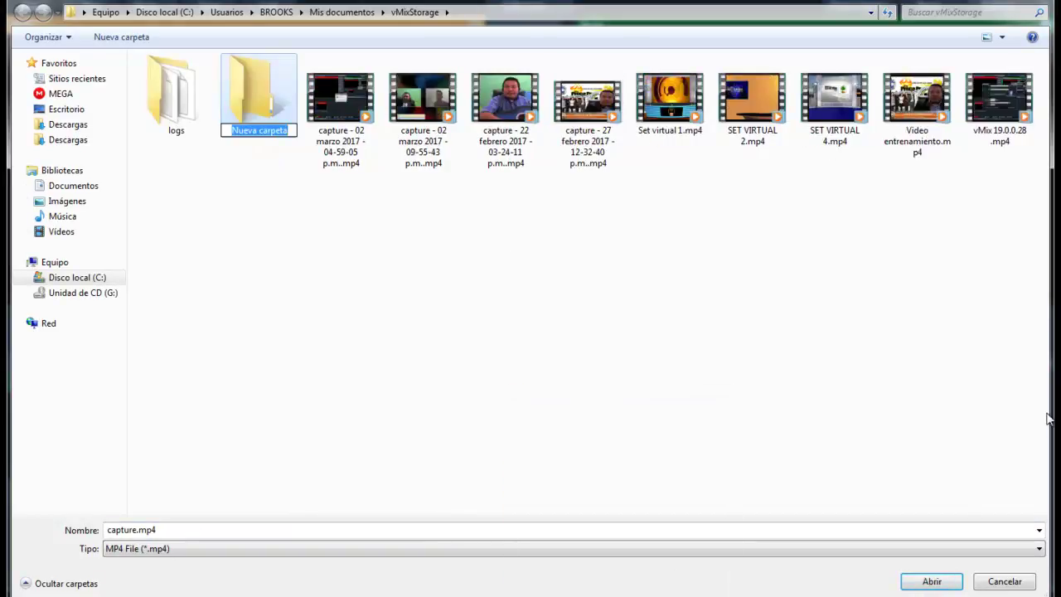
text(de)
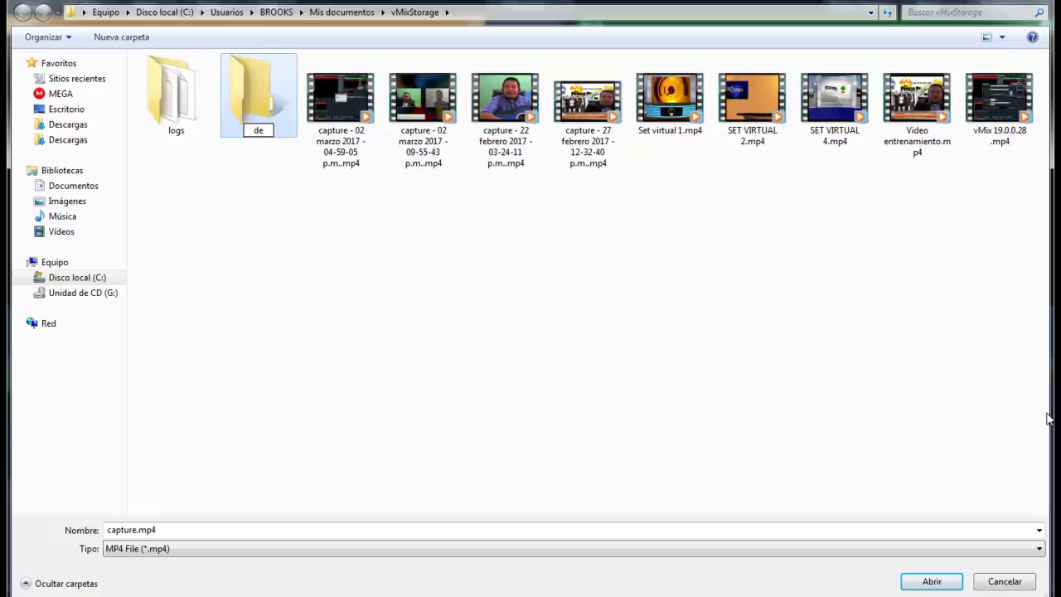
key(BackSpace)
key(BackSpace)
text(DEMO)
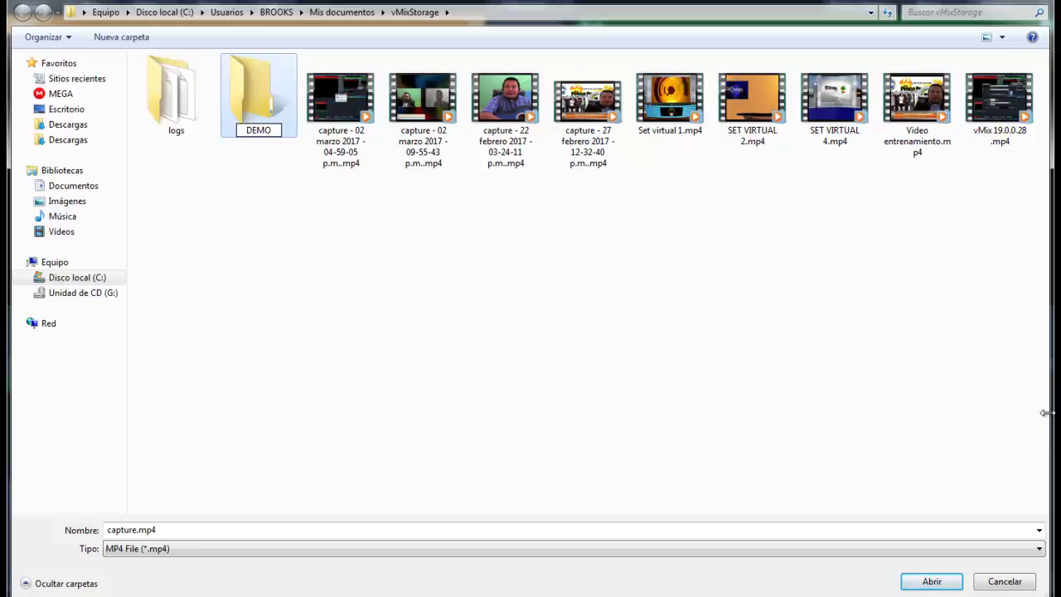
click(918, 350)
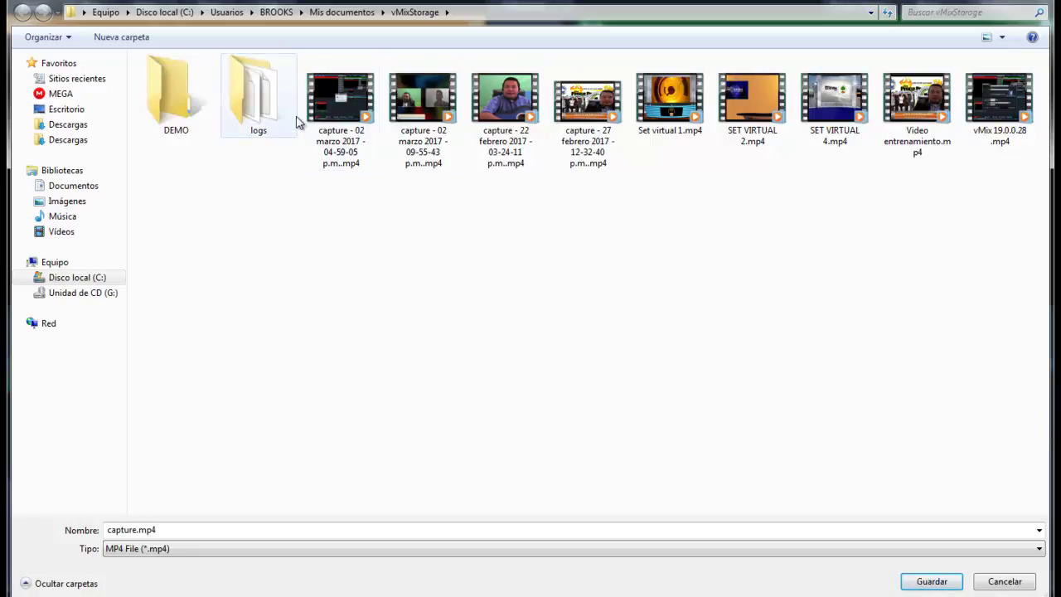
Set the recording file to capture.mp4 in the DEMO folder and check its path
double_click(196, 114)
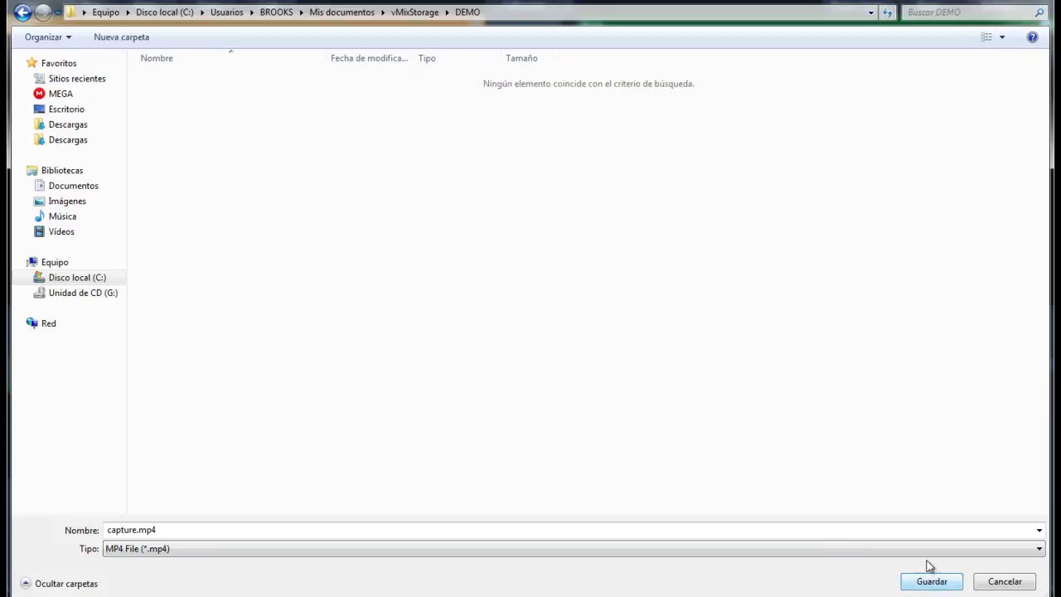
click(947, 578)
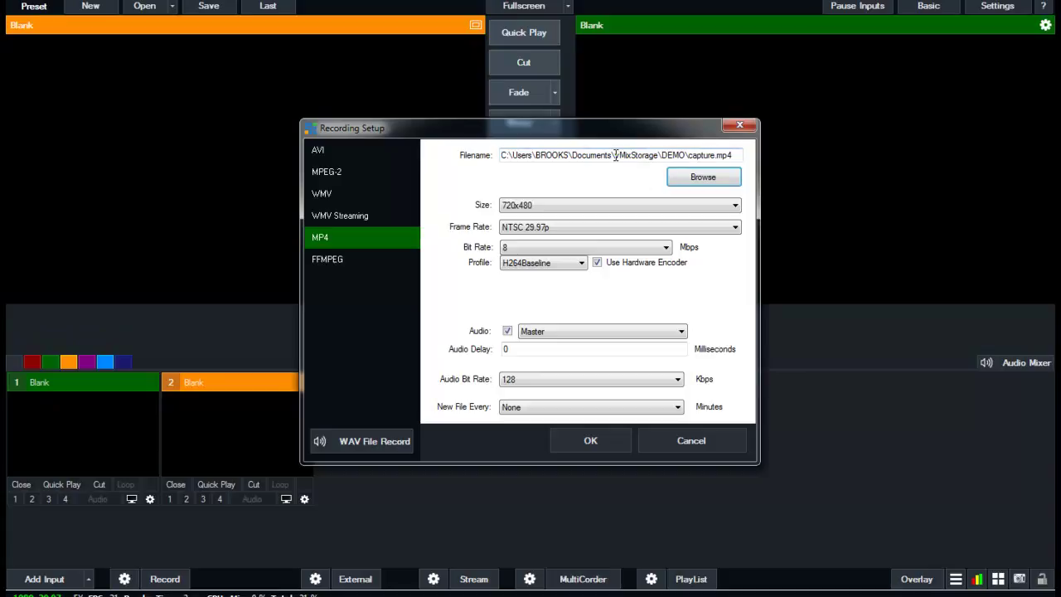
click(503, 156)
click(528, 154)
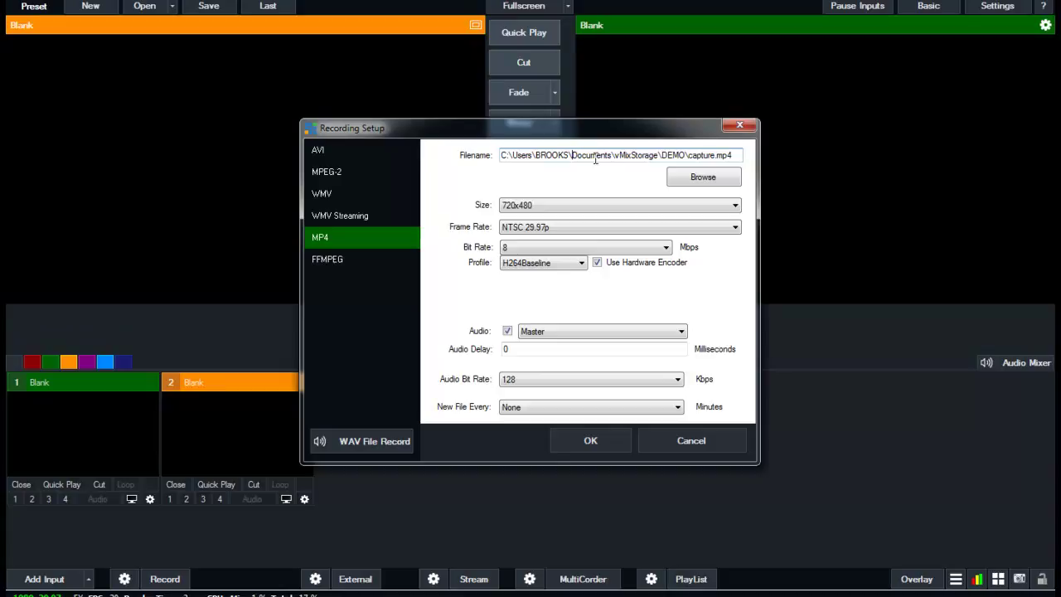
drag(575, 158, 651, 155)
click(651, 155)
Browse for a new recording location and create a folder named "Videos Grabados de vMix" on the Desktop
click(699, 177)
click(42, 109)
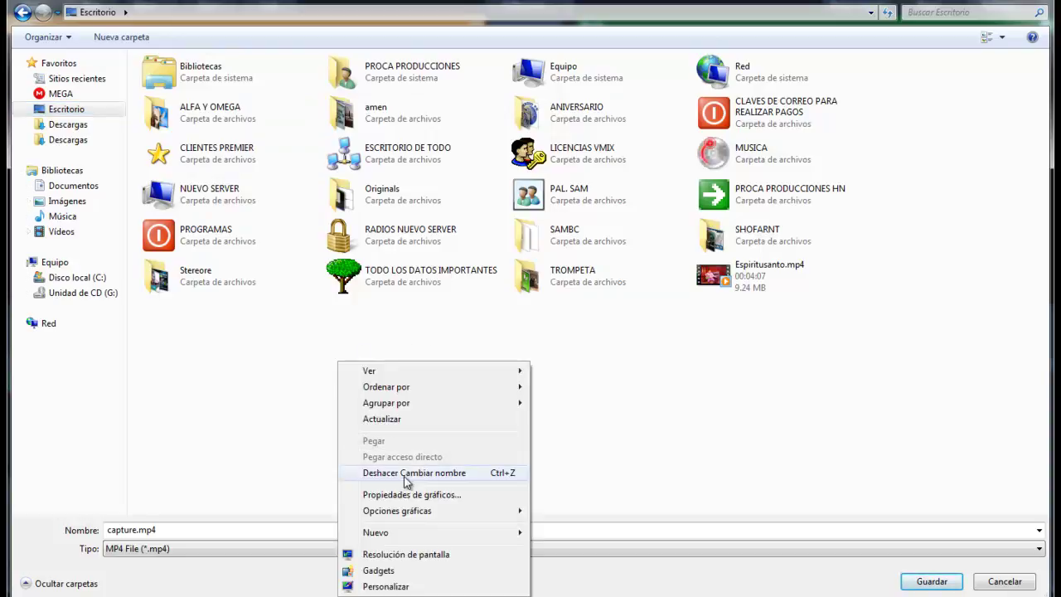
mouse_move(528, 535)
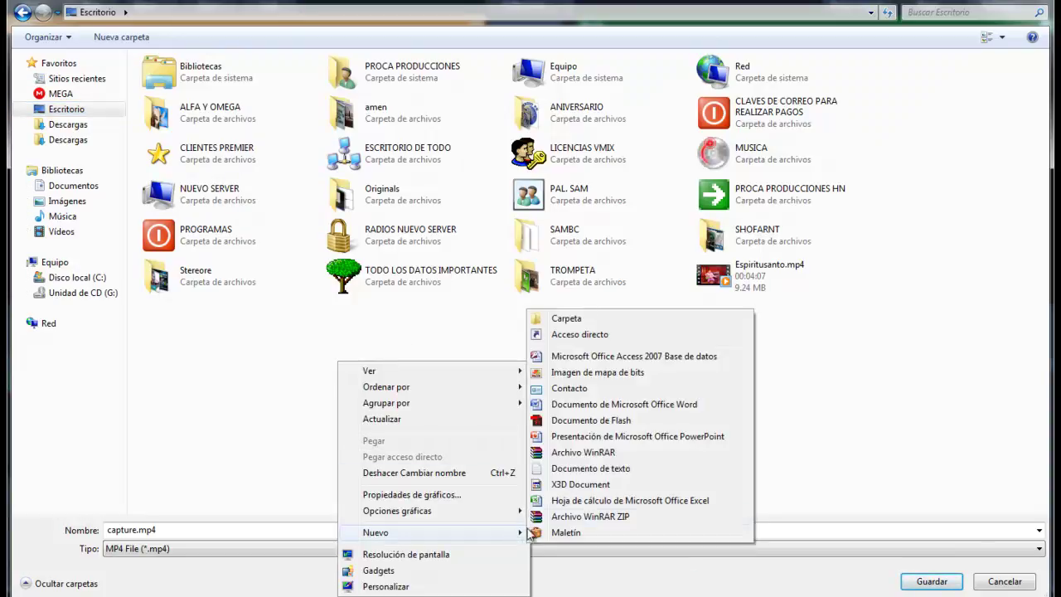
click(560, 320)
text(v)
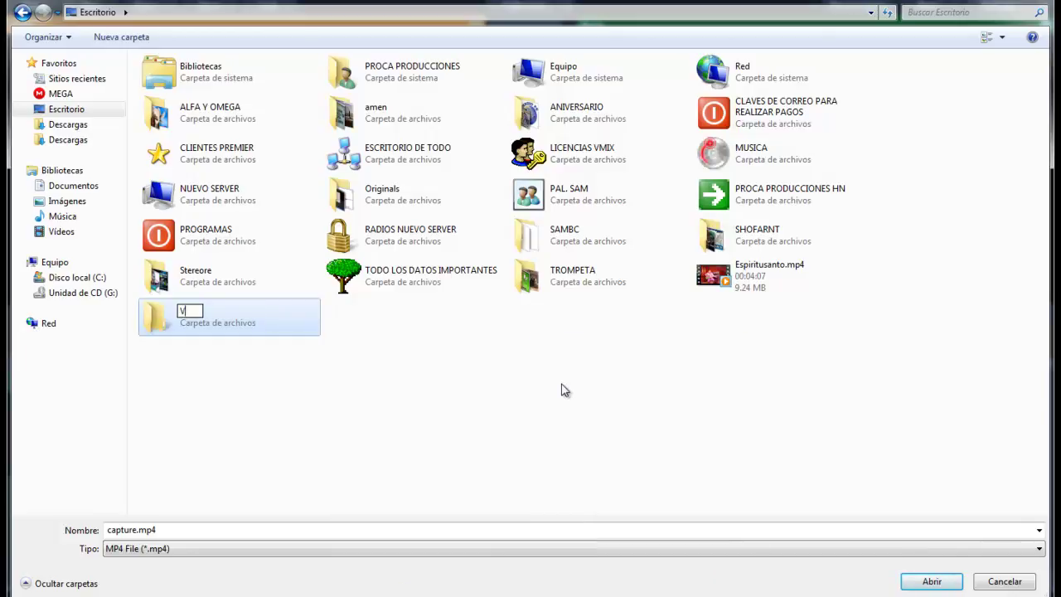
text(ideos Guardados)
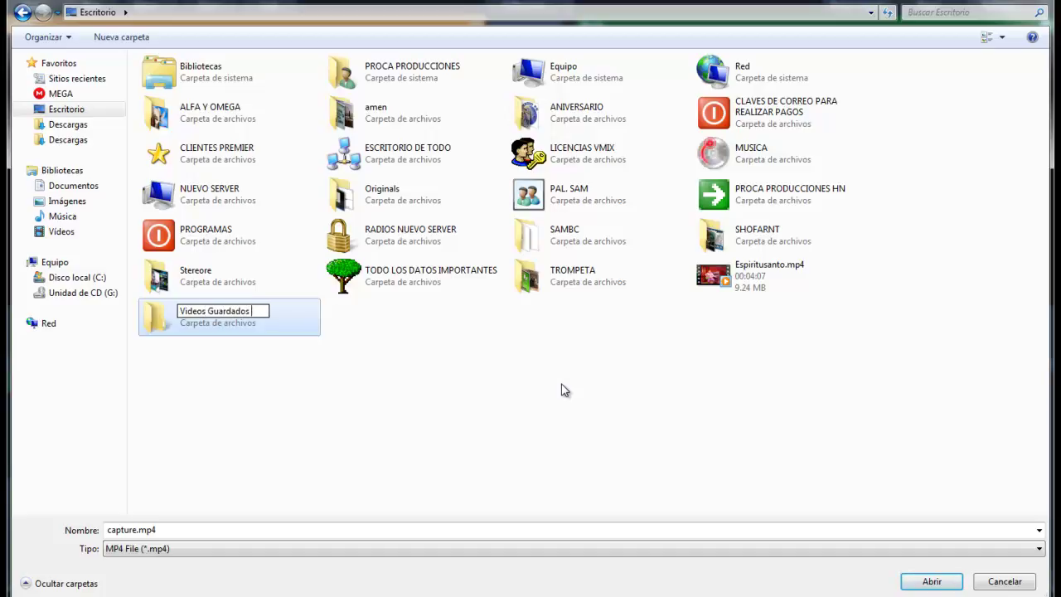
key(BackSpace)
key(BackSpace)
key(BackSpace)
key(BackSpace)
key(BackSpace)
key(BackSpace)
text(bad)
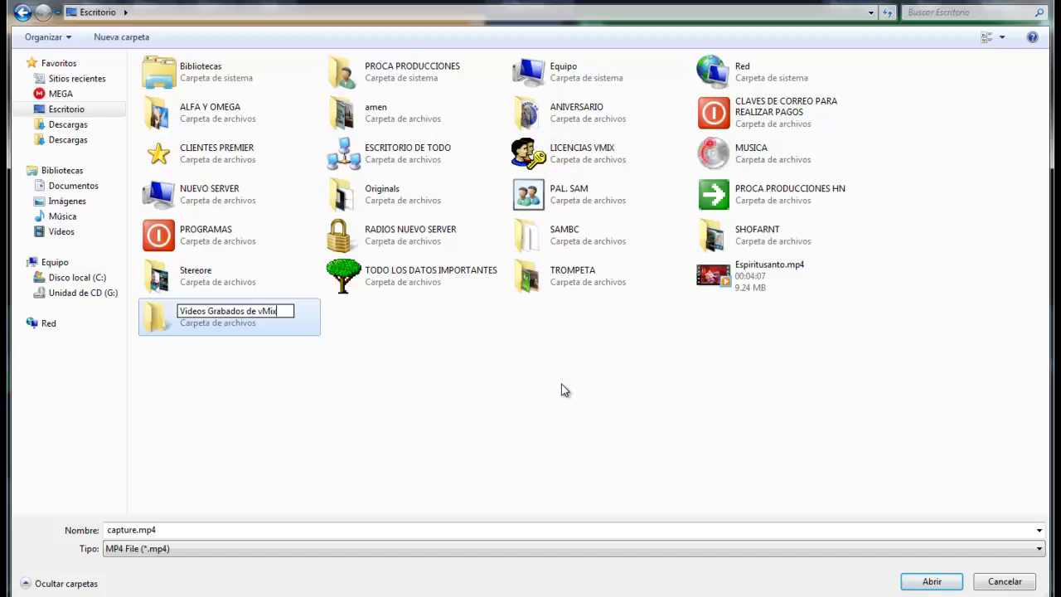
click(563, 390)
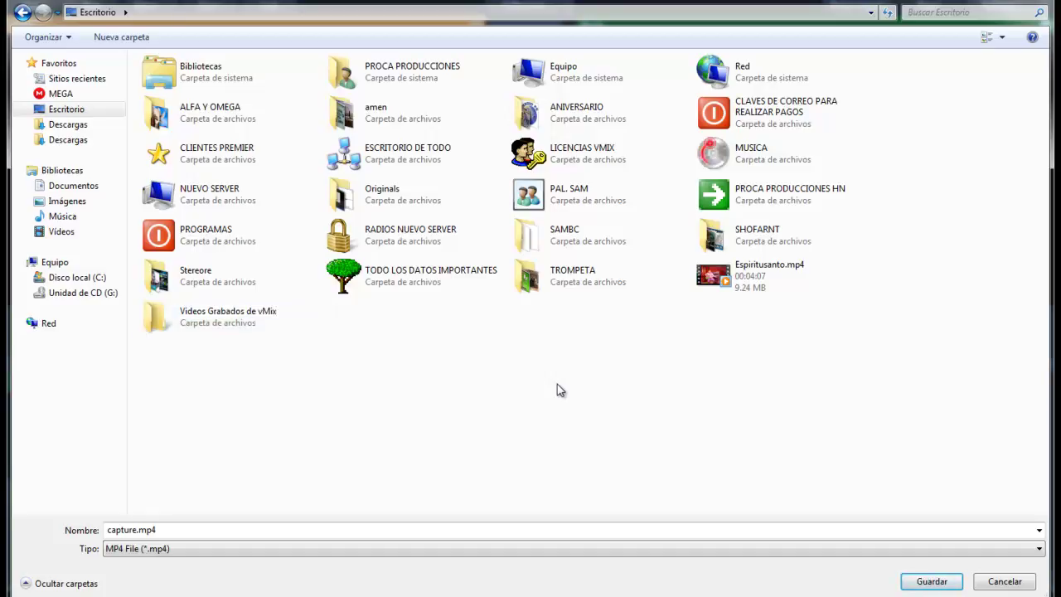
Save the recording as capture.mp4 in the "Videos Grabados de vMix" folder and accept the recording setup
double_click(246, 329)
click(932, 581)
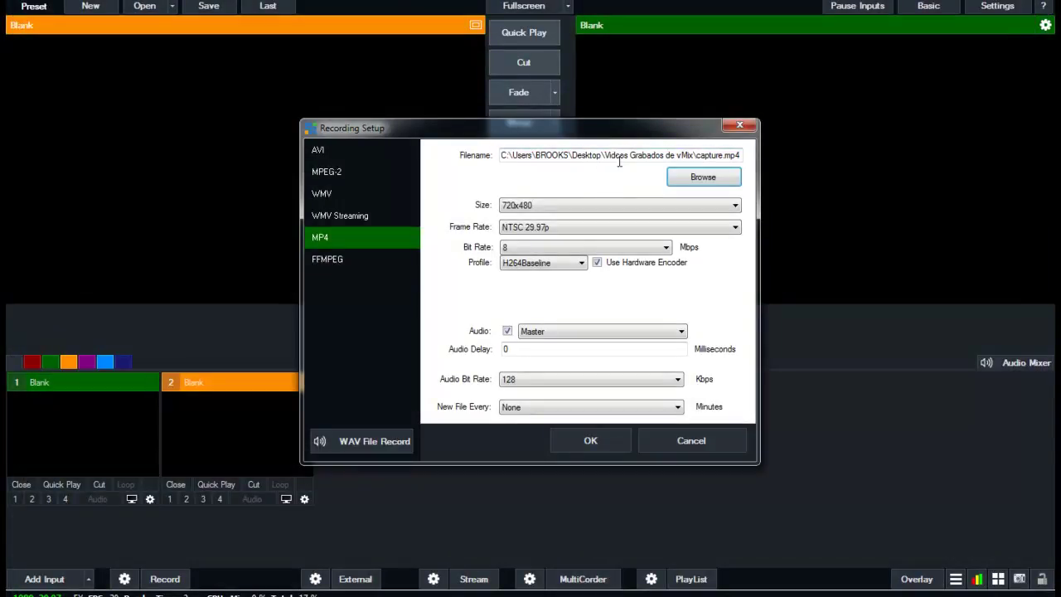
click(572, 442)
Add the Logitech HD Webcam C270 as a camera input
click(33, 579)
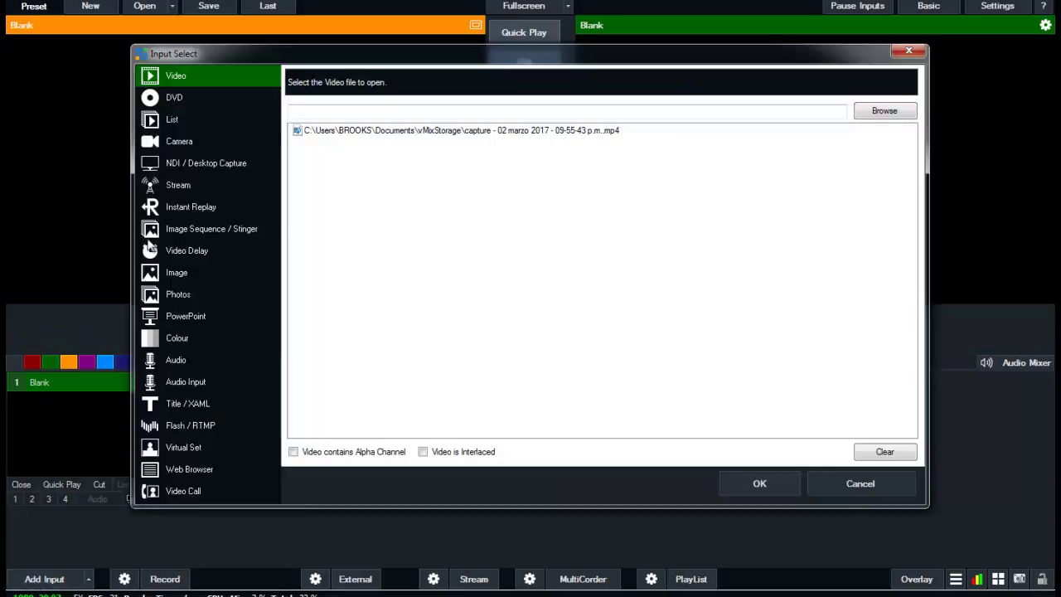
click(184, 143)
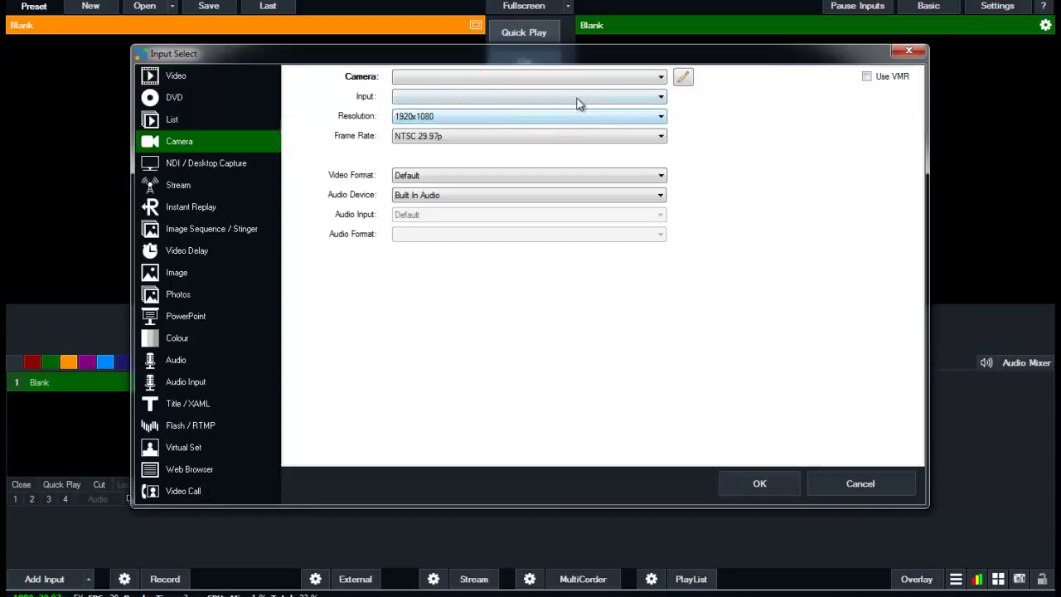
click(482, 77)
click(460, 101)
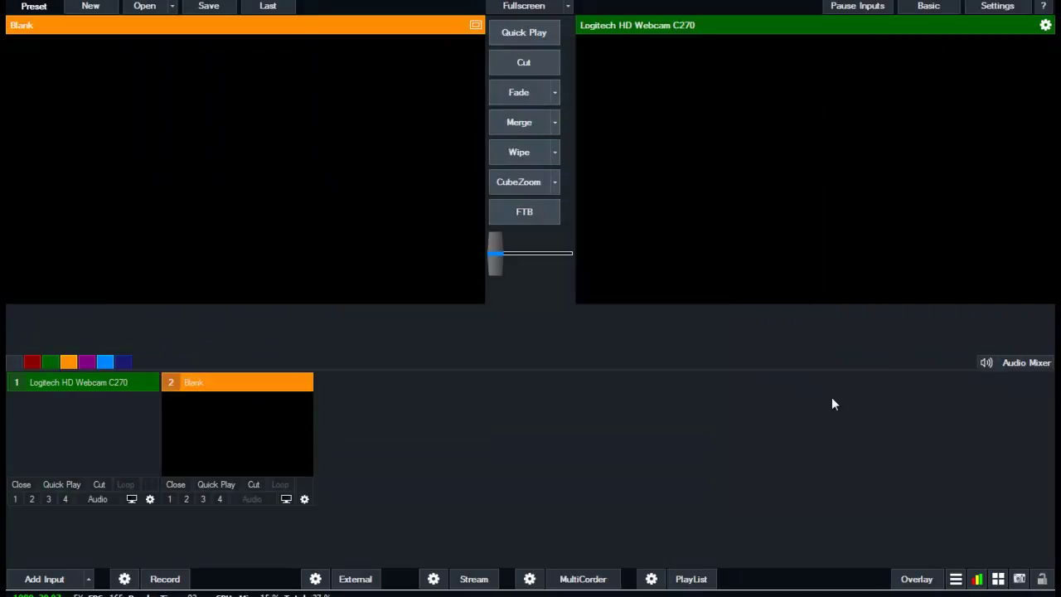
Load the webcam input into the preview and record a short test clip of it
click(86, 422)
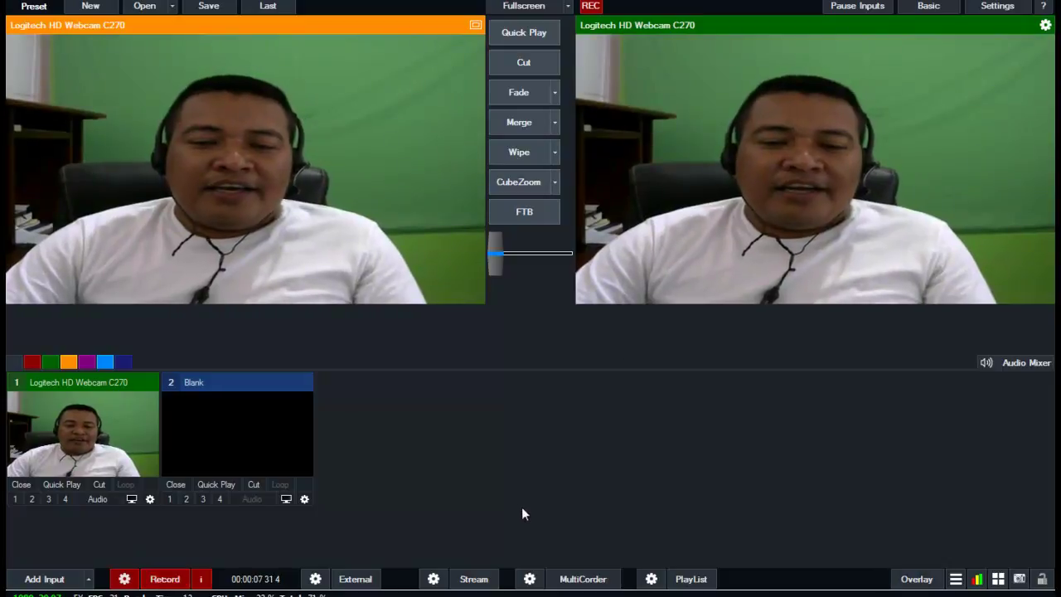
click(163, 581)
click(509, 347)
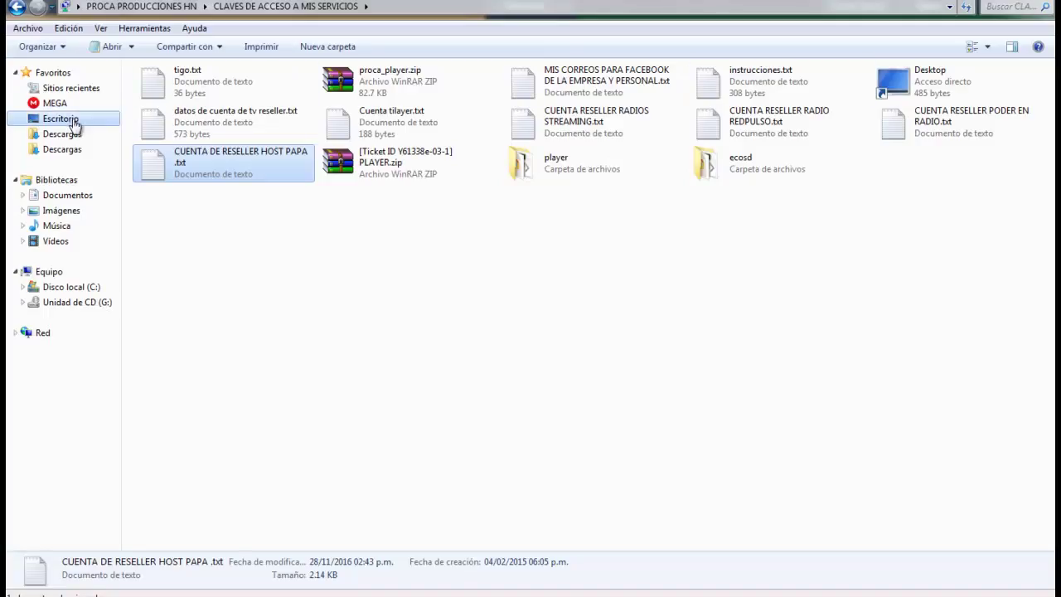
Open the "Videos Grabados de vMix" folder on the Desktop, play the recorded capture clip, and close the player
click(62, 119)
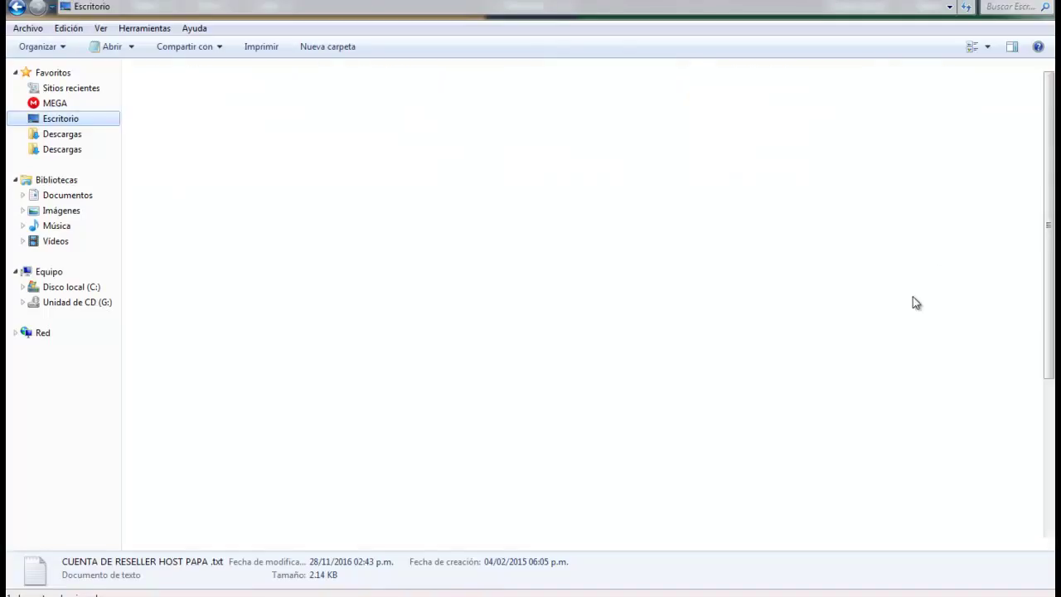
scroll(1053, 157, down, 1)
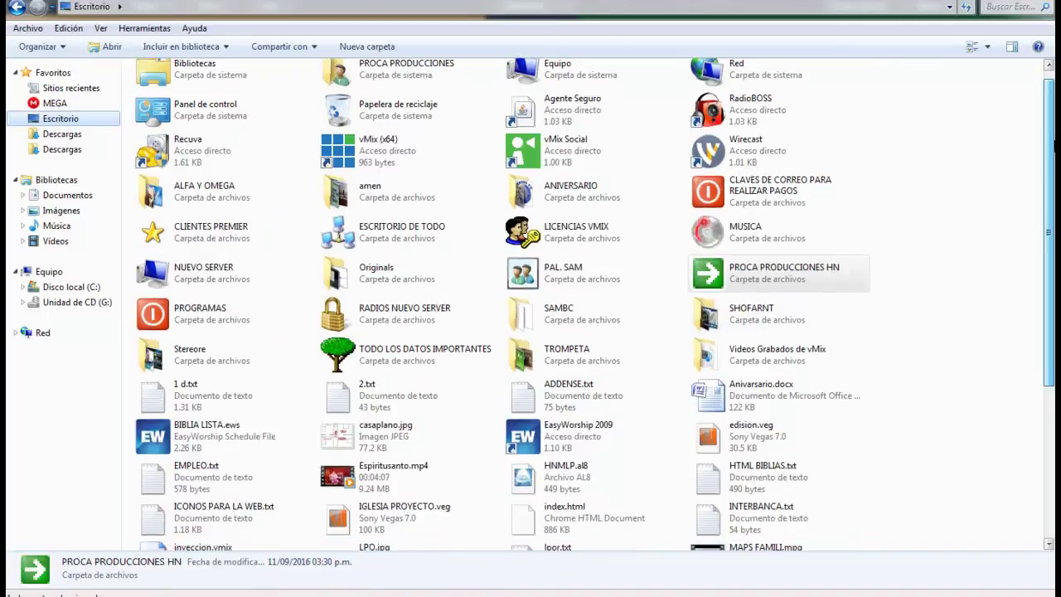
scroll(816, 294, down, 2)
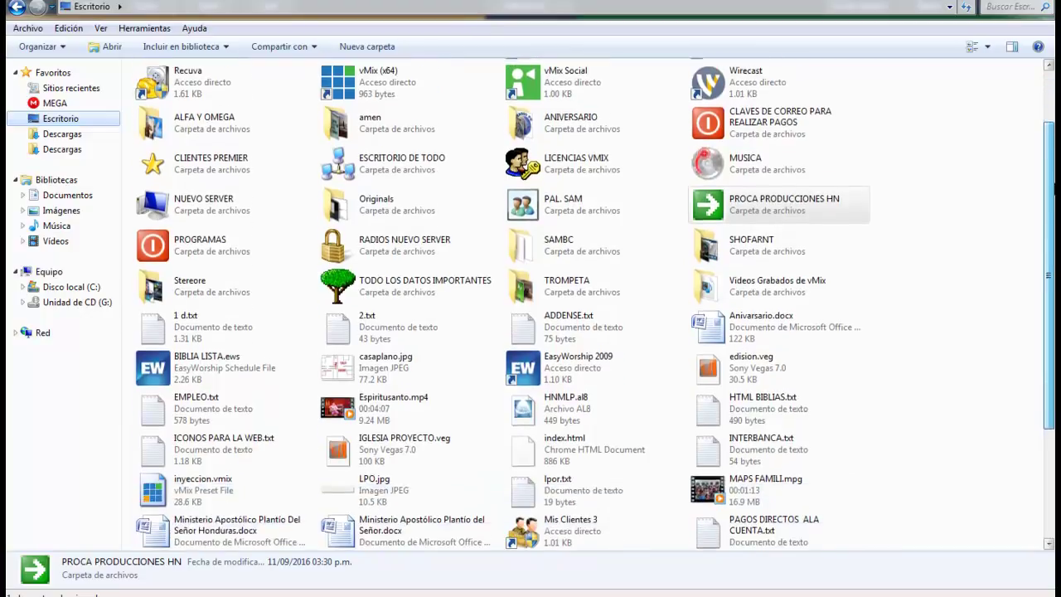
click(811, 295)
double_click(810, 295)
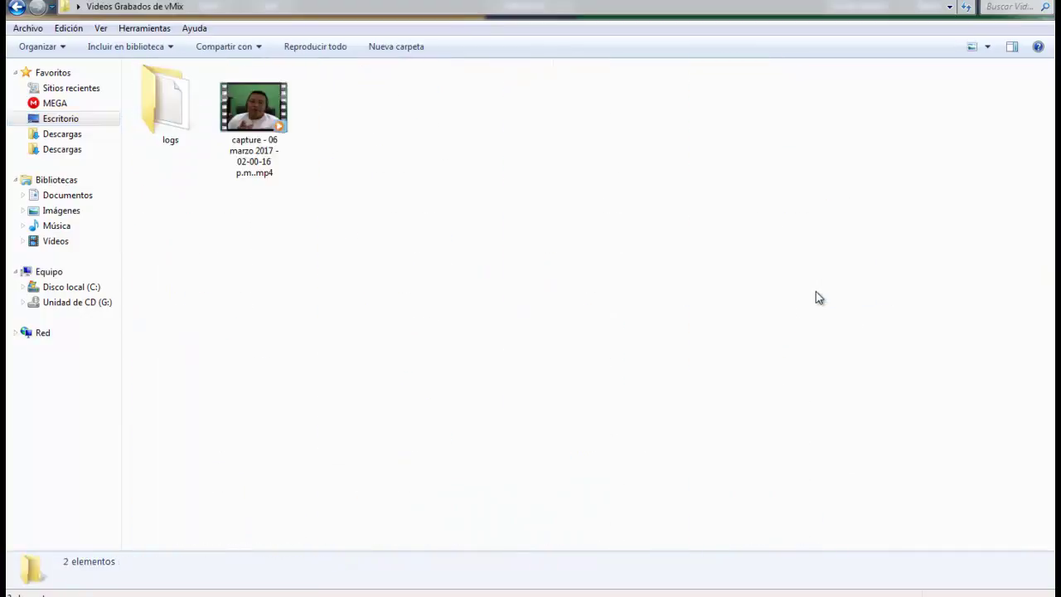
click(259, 116)
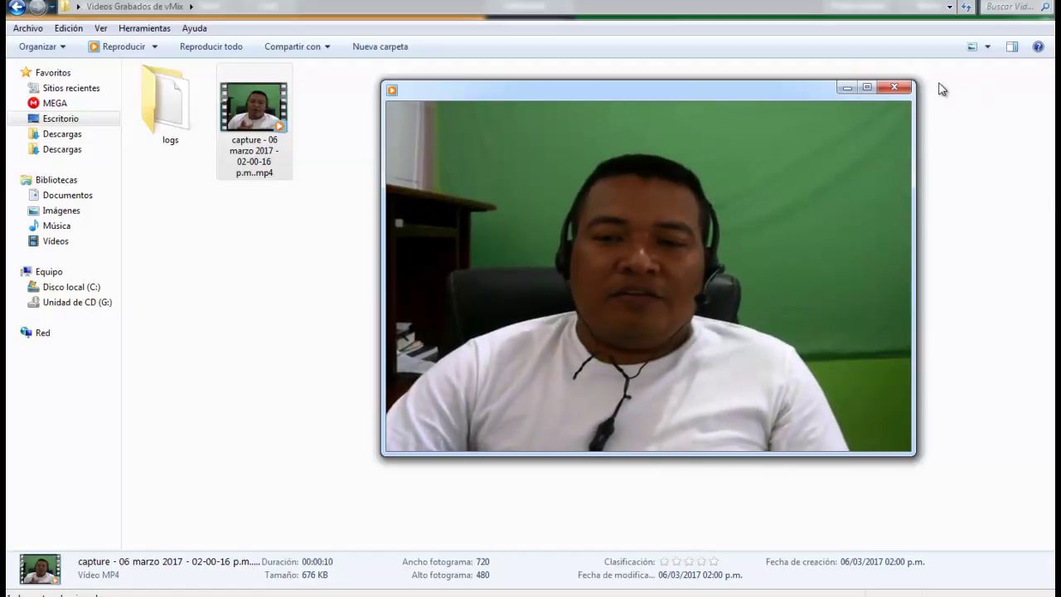
click(895, 87)
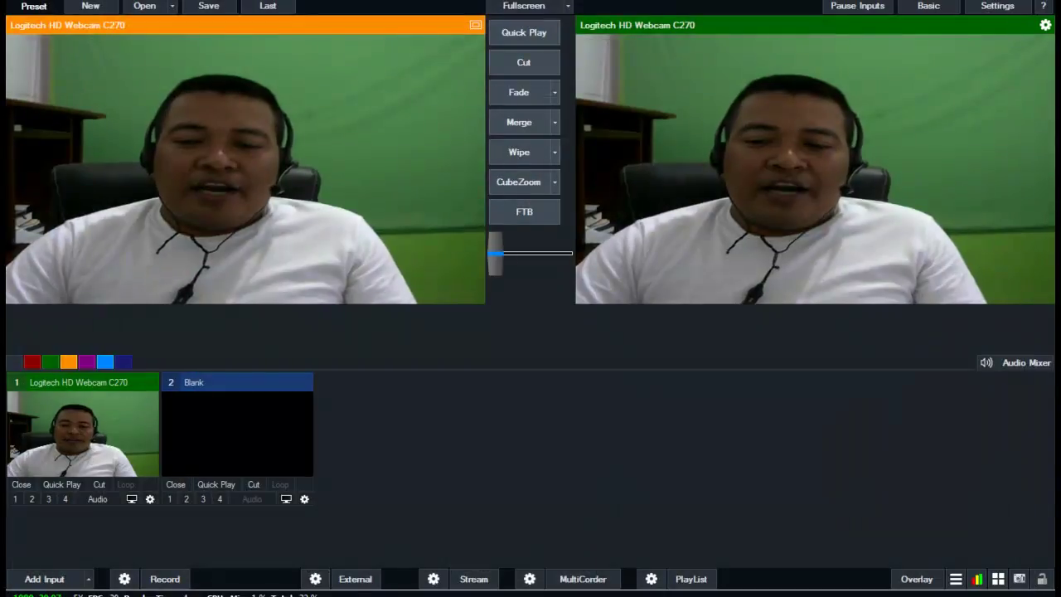
Switch to the browser, close the chat about RadioBOSS on Facebook, and show the start of the PROCA PRODUCCIONES HN video list on YouTube
mouse_move(533, 595)
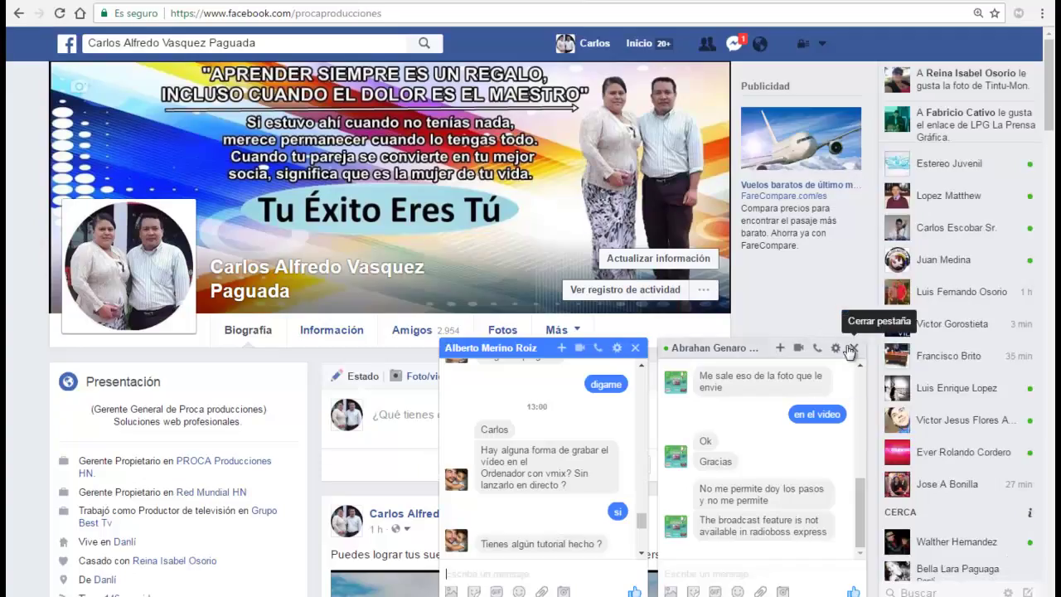
click(852, 348)
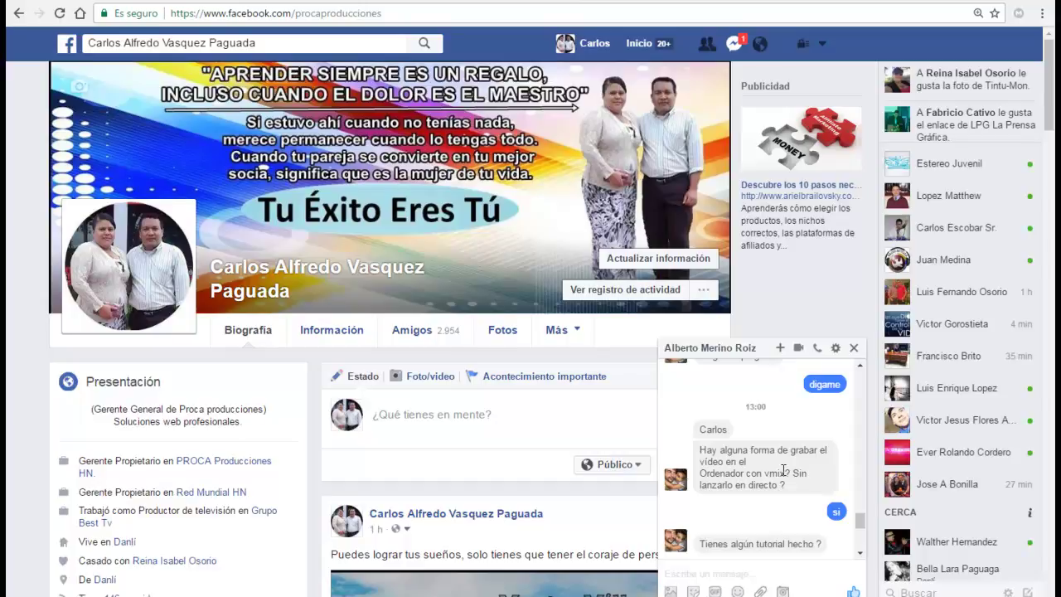
click(502, 2)
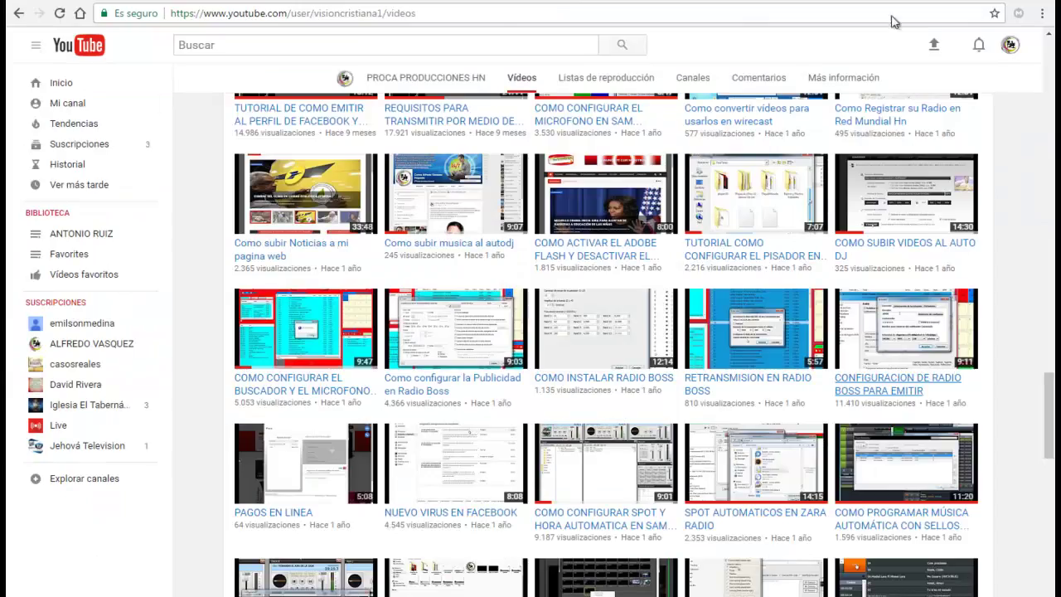
drag(1042, 403, 1046, 77)
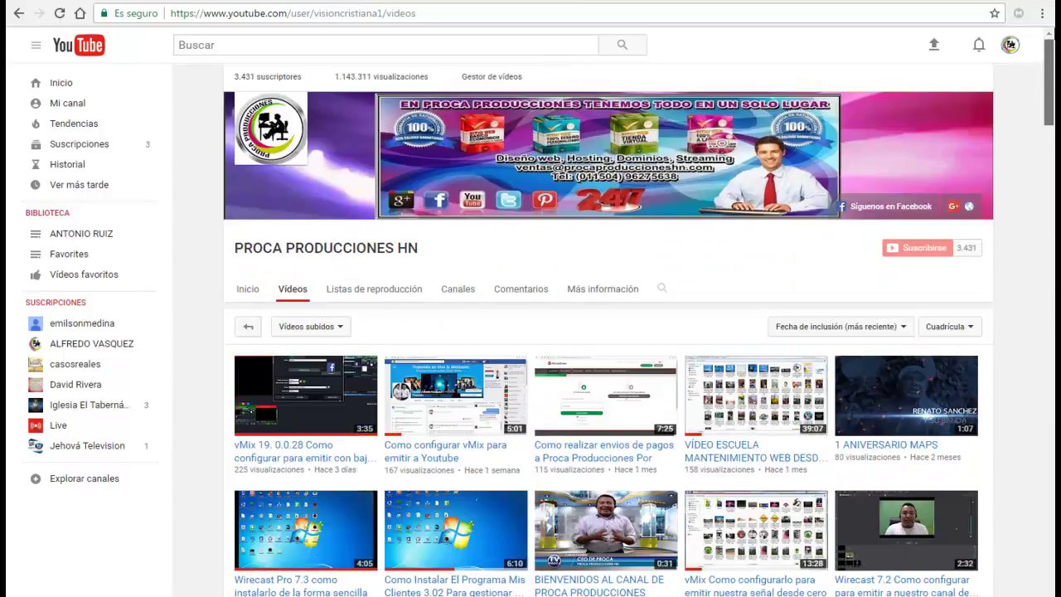